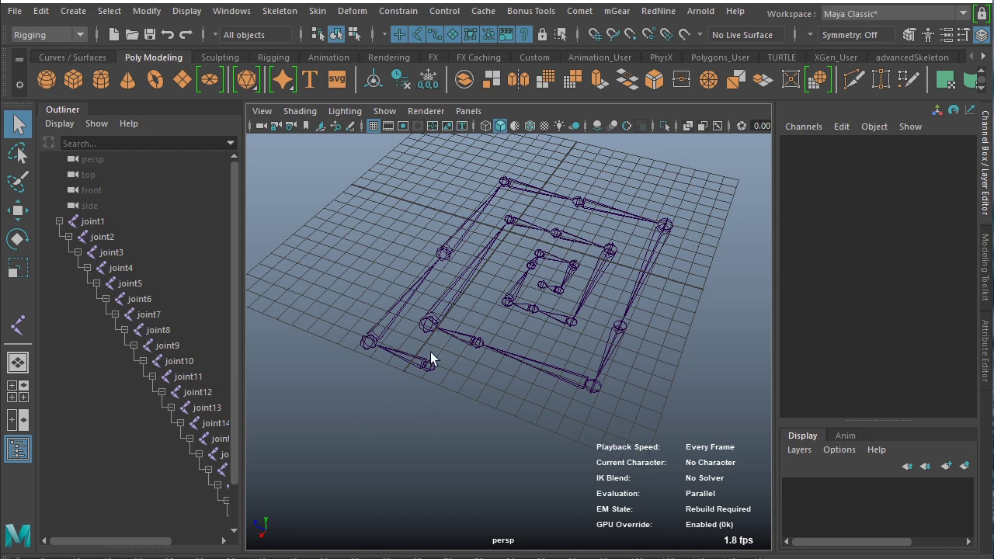
# Step: Inspect joint8's keyable, nonkeyable hidden and nonkeyable displayed attributes in Channel Control, and close it
pyautogui.click(507, 361)
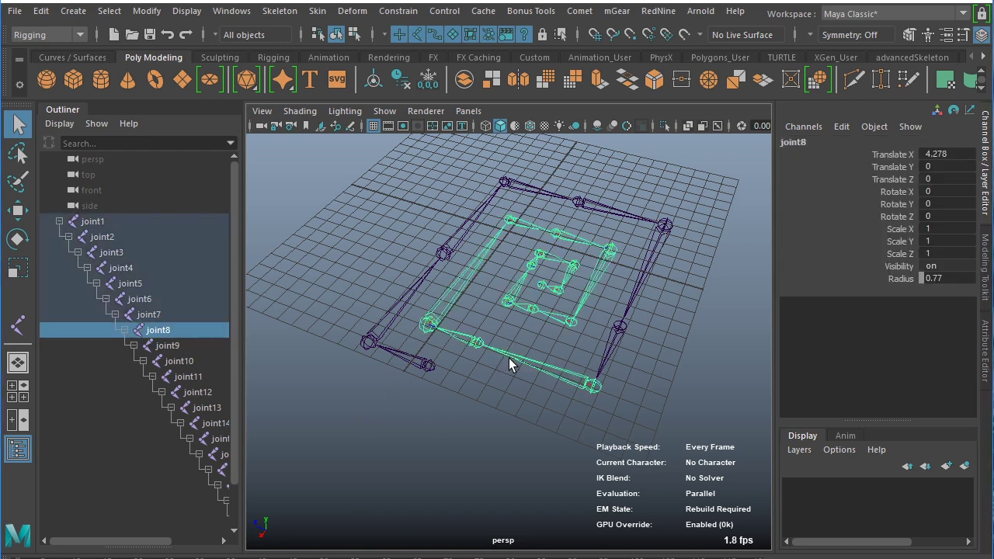
pyautogui.click(502, 382)
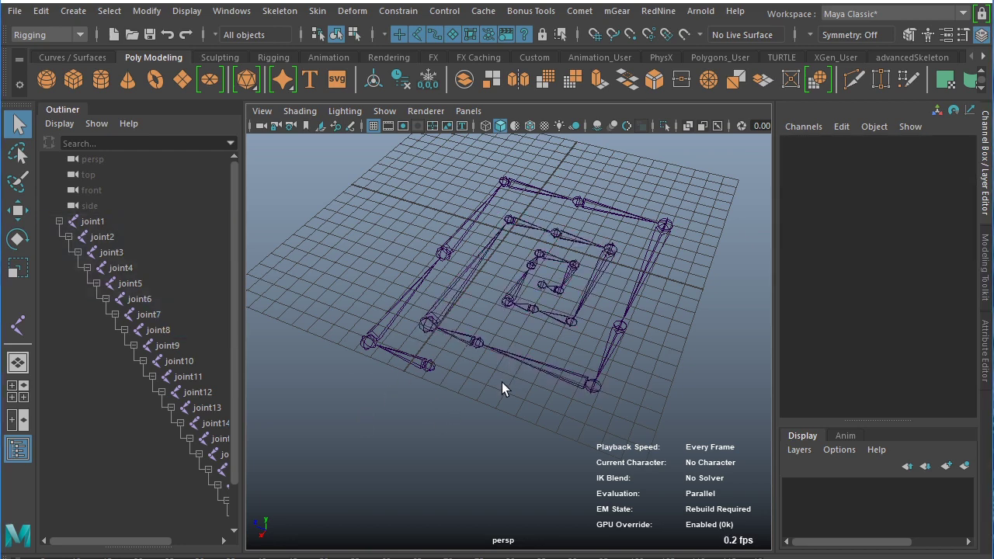
pyautogui.click(522, 349)
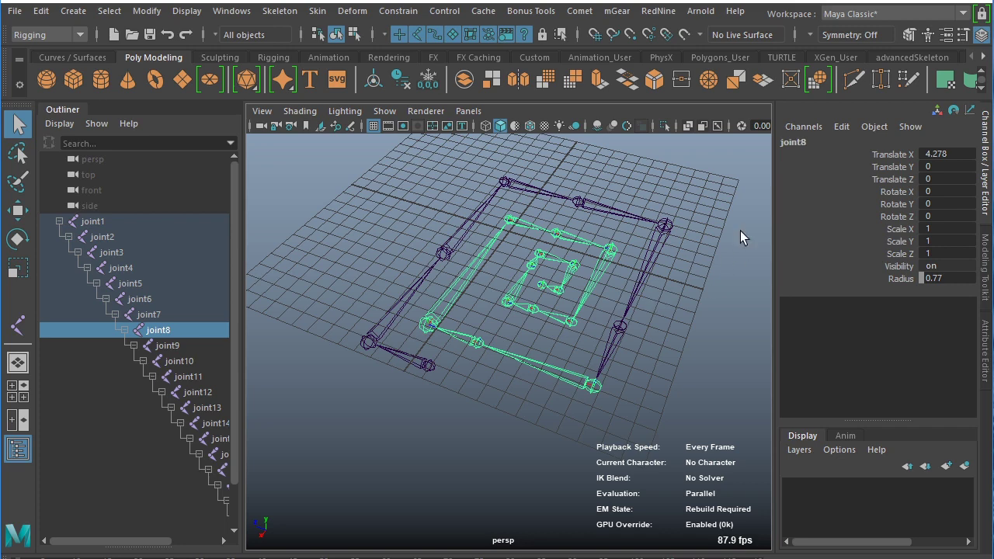
pyautogui.click(841, 127)
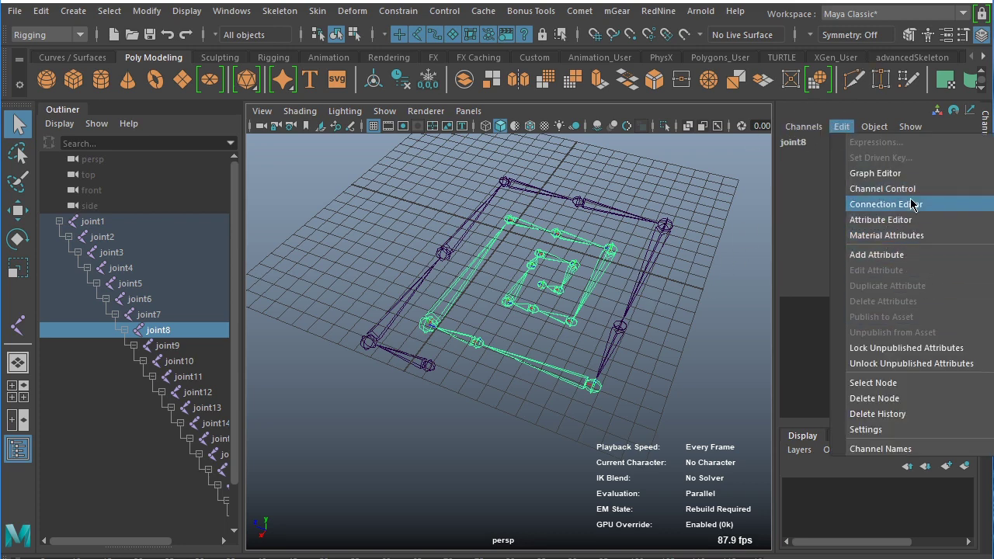
pyautogui.click(882, 189)
pyautogui.moveTo(873, 283); pyautogui.dragTo(673, 203)
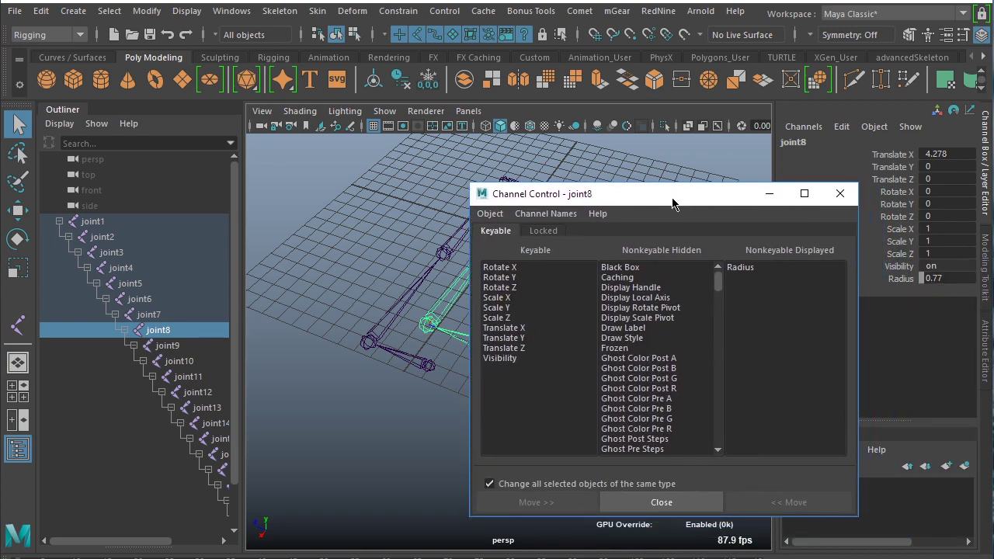
pyautogui.moveTo(719, 275); pyautogui.dragTo(720, 444)
pyautogui.click(839, 193)
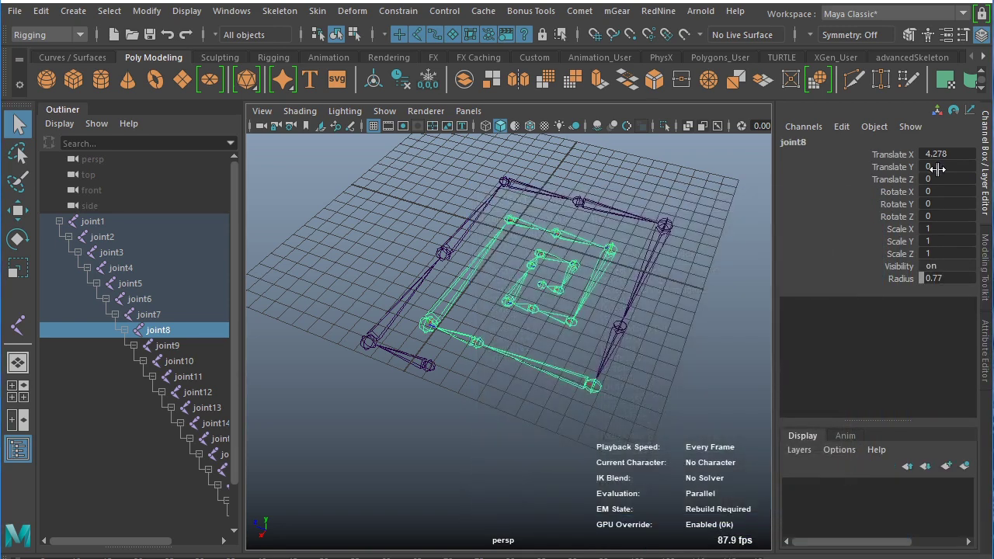
# Step: Select joint10 in the spiral joint chain and extend the selection to all similar joints
pyautogui.click(660, 303)
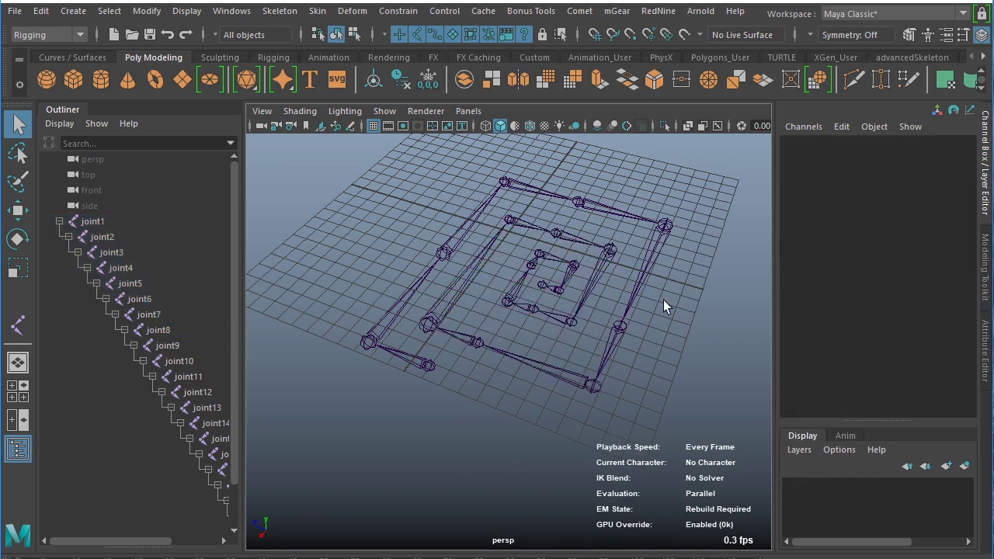
pyautogui.click(531, 309)
pyautogui.click(394, 259)
pyautogui.click(486, 263)
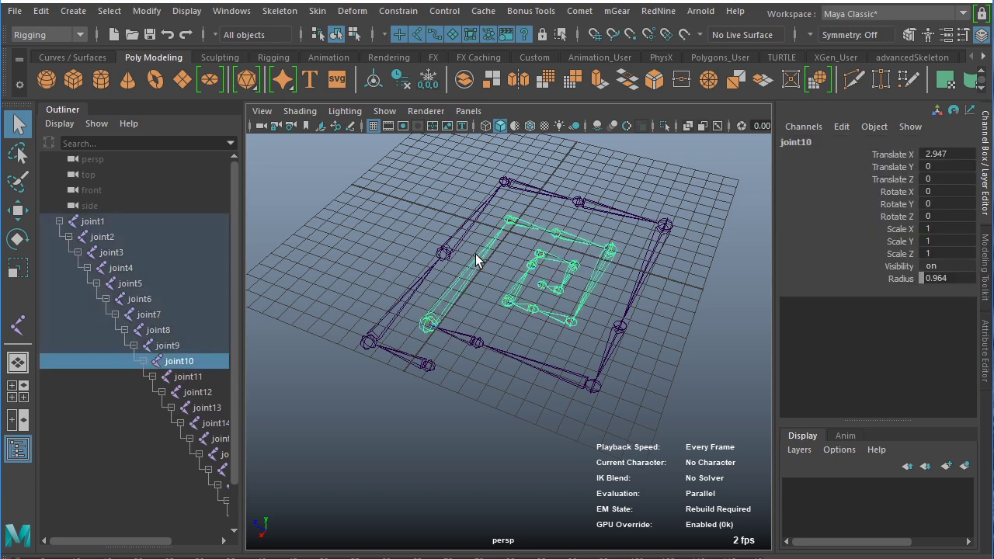
pyautogui.rightClick(395, 190)
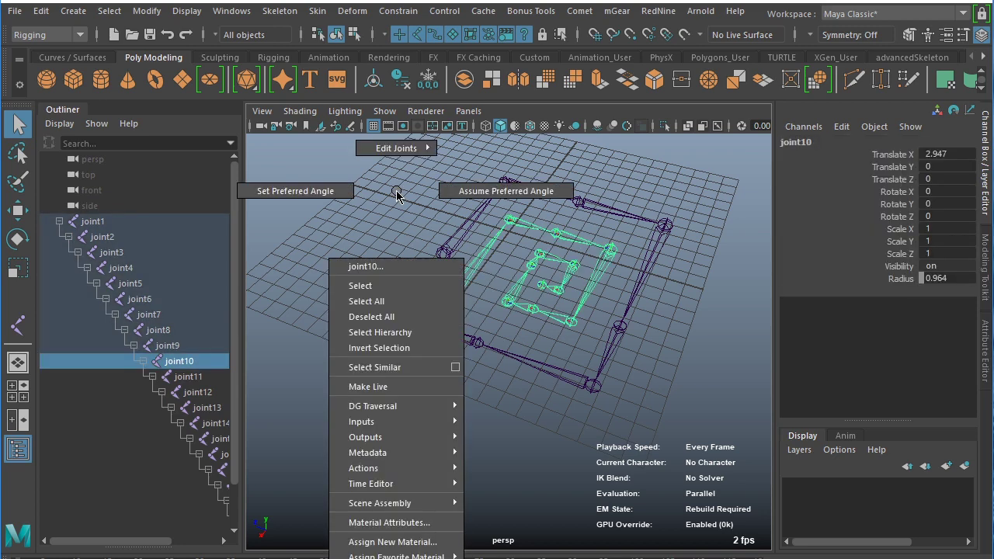
pyautogui.click(406, 367)
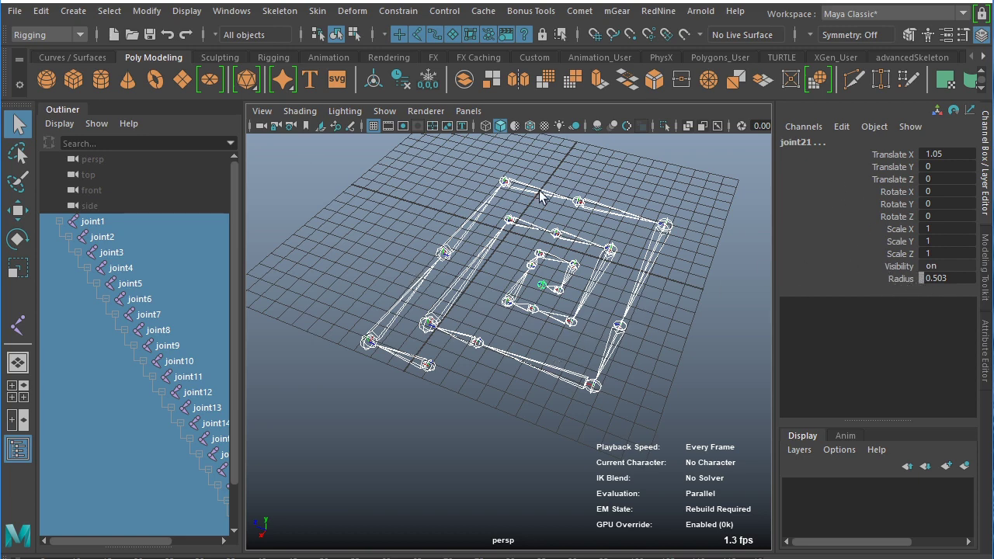
# Step: Set joint21's Draw Style to None in the Attribute Editor
pyautogui.hotkey('ctrl', 'a')
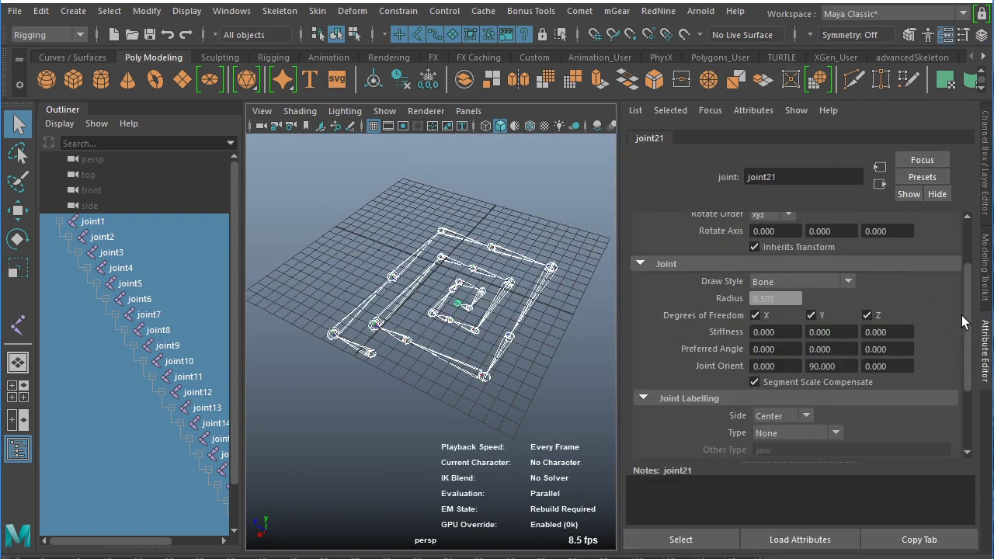
pyautogui.scroll(-3, 931, 316)
pyautogui.scroll(3, 823, 326)
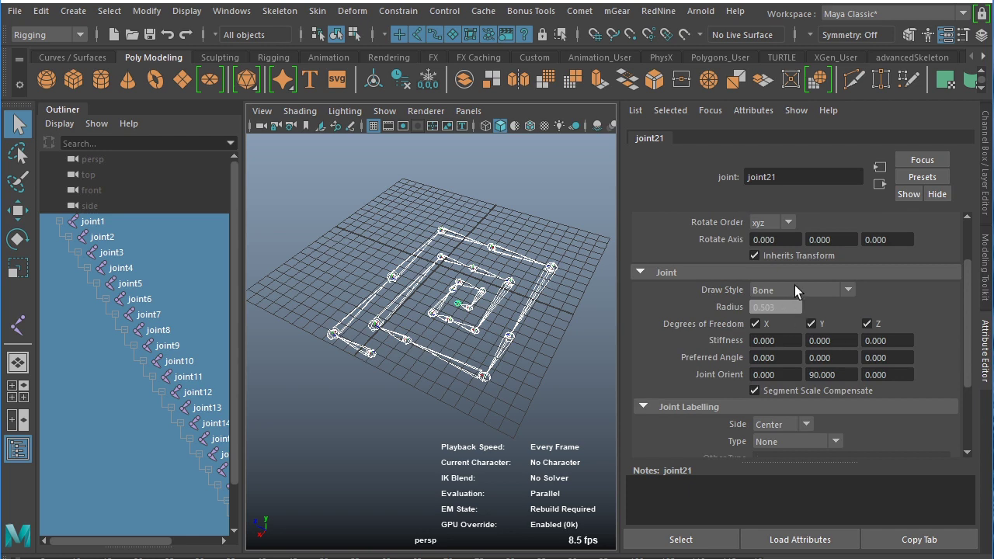
pyautogui.click(799, 290)
pyautogui.click(790, 341)
# Step: Open the Attribute Spread Sheet for the selected joints with an empty filter and list all of their attributes
pyautogui.click(232, 11)
pyautogui.moveTo(304, 80)
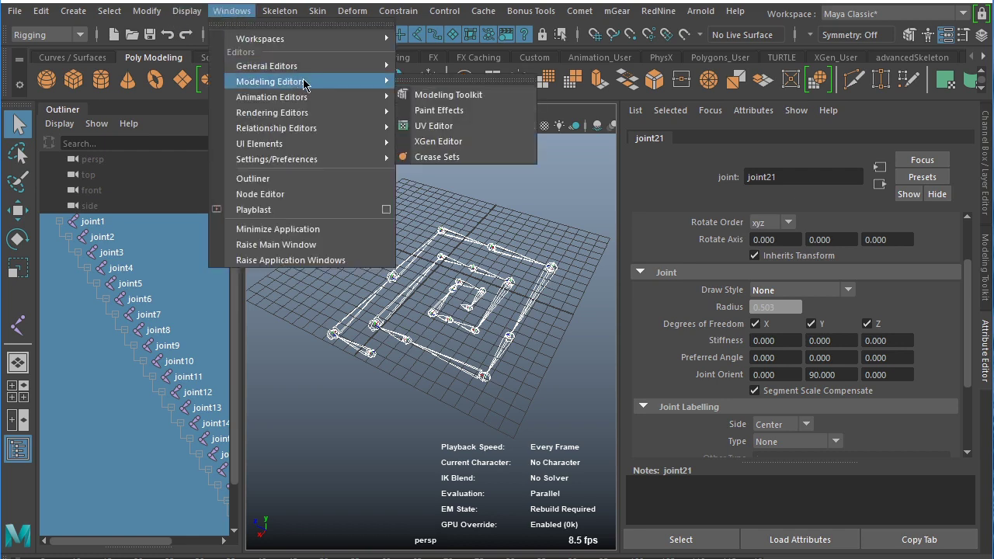
pyautogui.moveTo(353, 66)
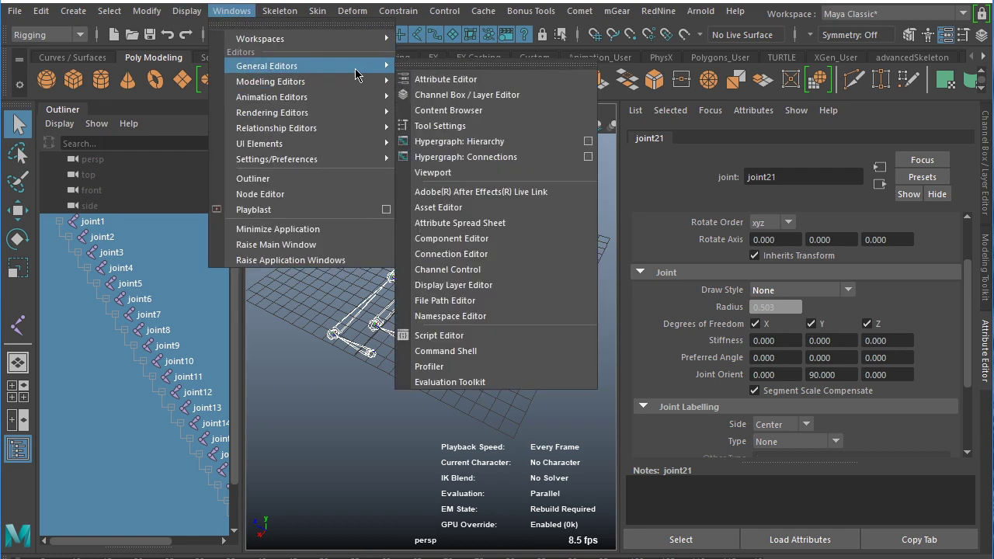
pyautogui.click(500, 223)
pyautogui.click(179, 187)
pyautogui.hotkey('ctrl', 'a')
pyautogui.press('BackSpace')
pyautogui.click(90, 203)
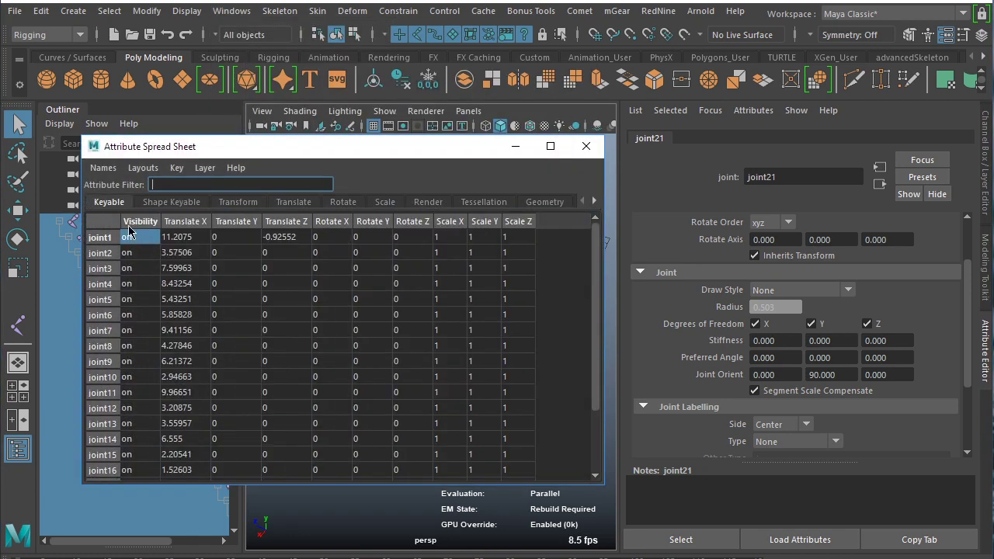
pyautogui.click(594, 202)
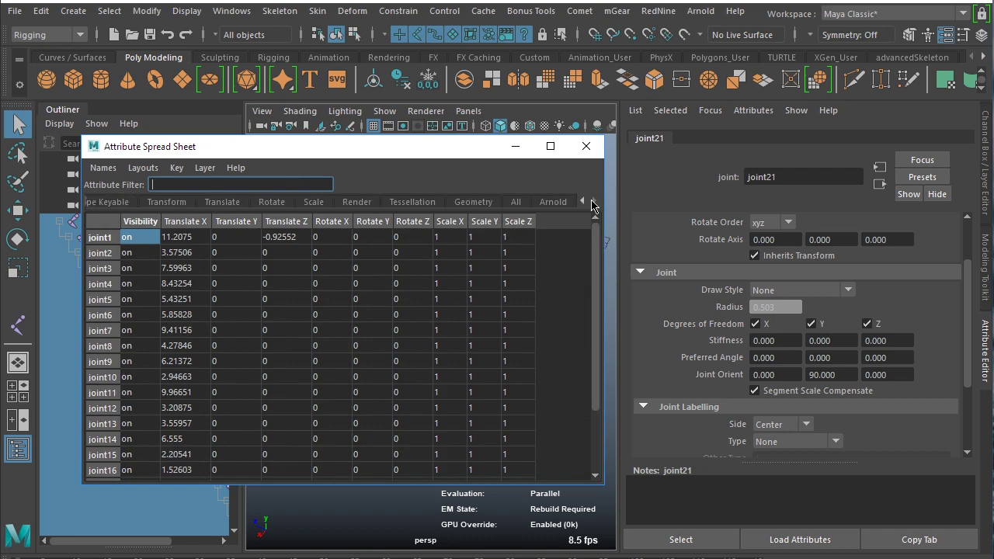
pyautogui.click(515, 202)
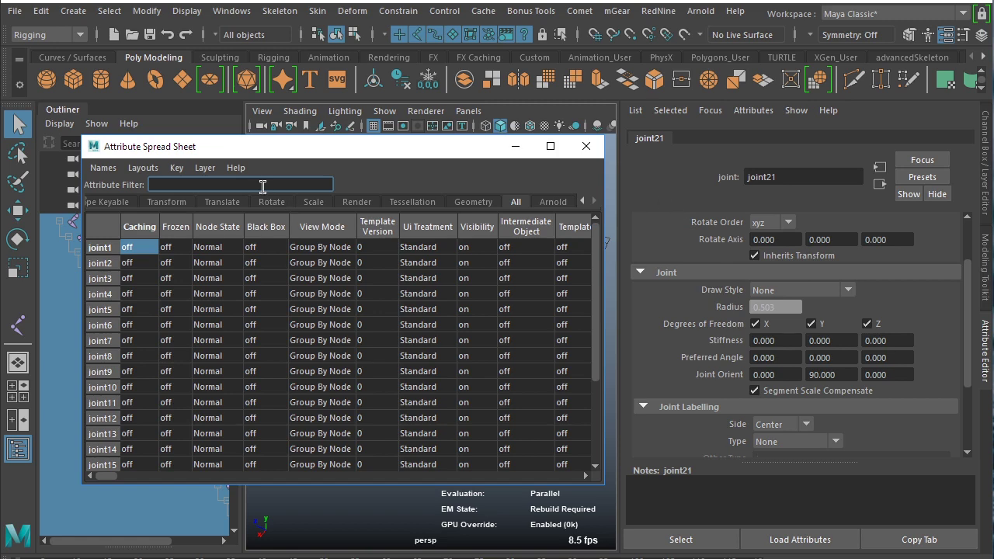
# Step: Filter the attributes by "Rot" to check joint1's Rotate Order, and change the filter to "Draw"
pyautogui.write('Rot')
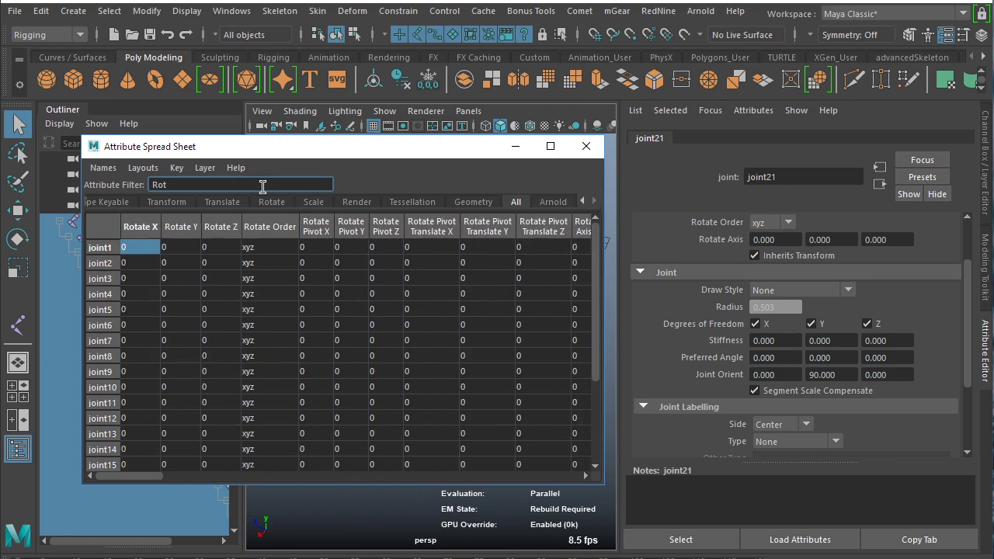
pyautogui.doubleClick(267, 247)
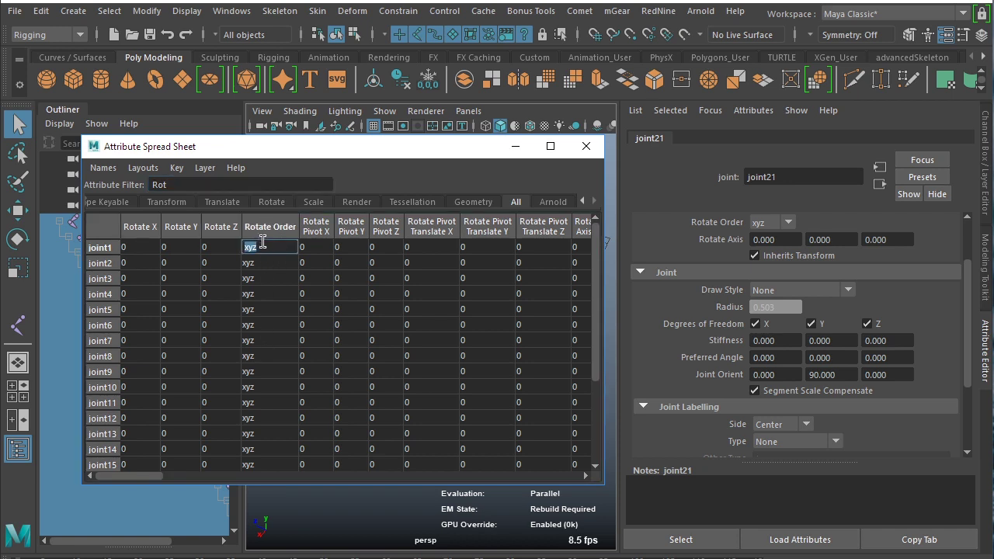
pyautogui.click(252, 180)
pyautogui.press('BackSpace')
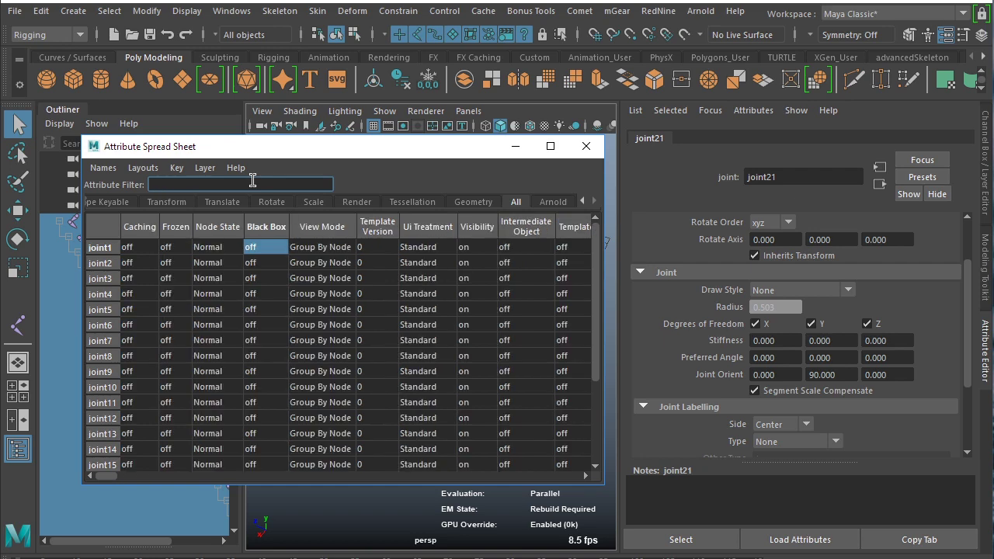
pyautogui.write('Draw')
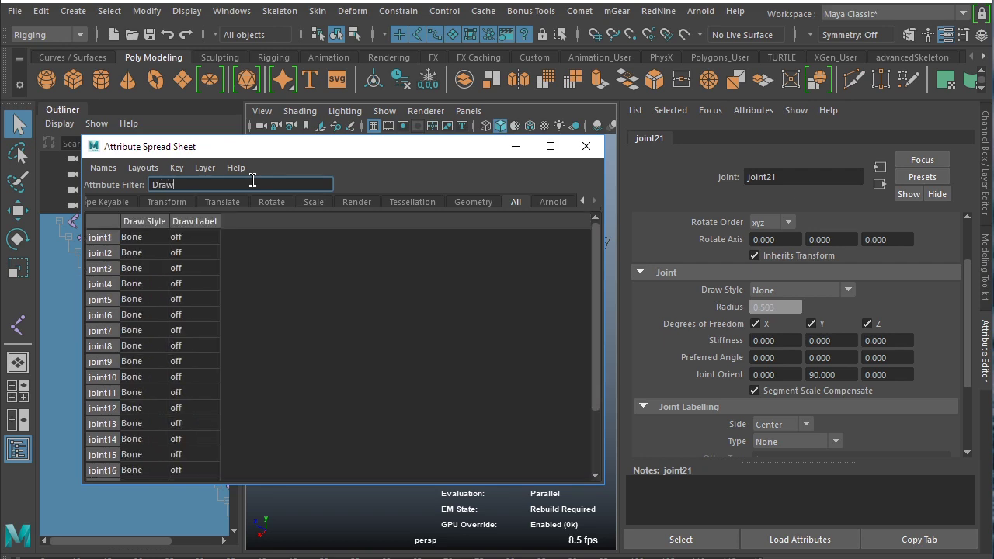
# Step: Set joint1's Draw Style to None in the Attribute Spread Sheet
pyautogui.doubleClick(141, 235)
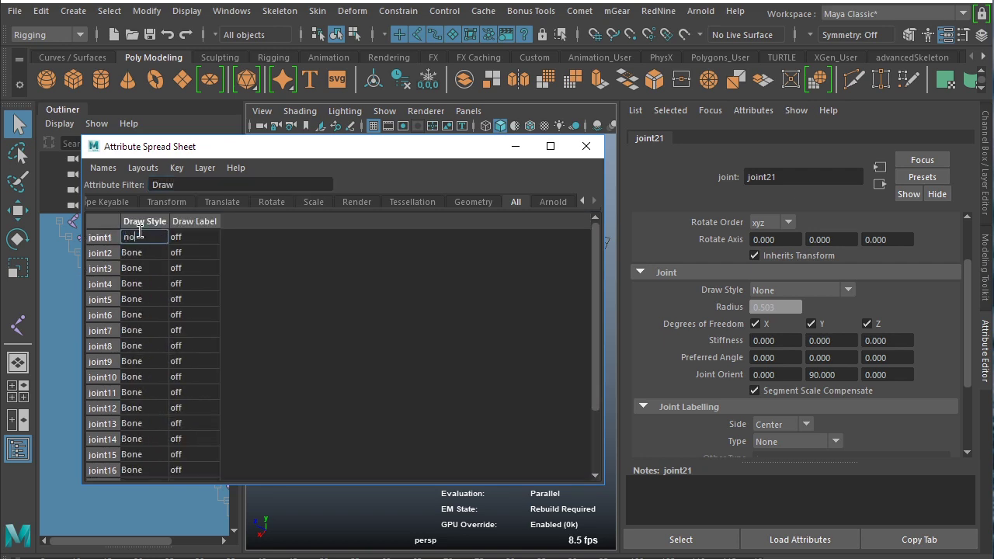
pyautogui.press('Return')
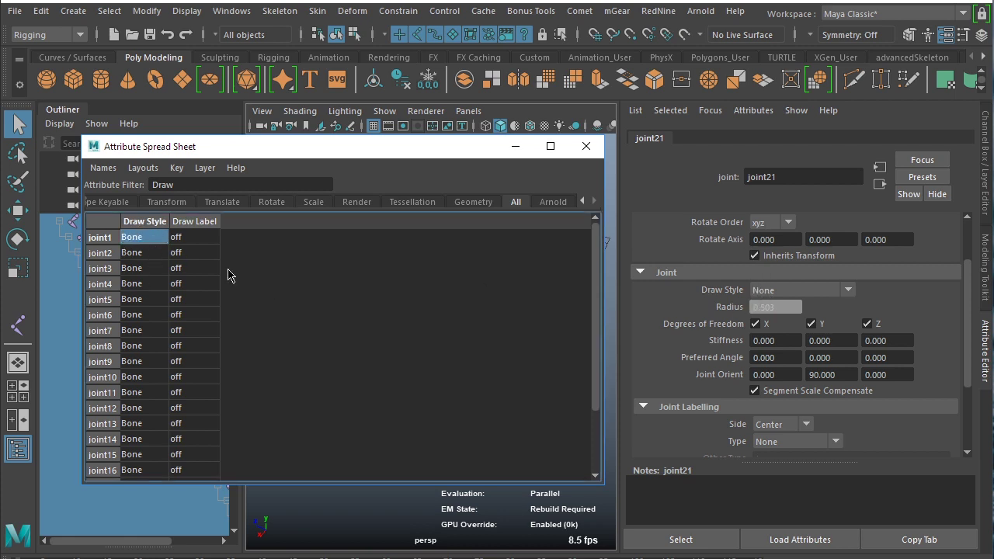
pyautogui.doubleClick(149, 236)
pyautogui.write('None')
pyautogui.press('Return')
# Step: Select the whole Draw Style column and set it to None for all joints at once
pyautogui.moveTo(216, 154)
pyautogui.mouseDown()
pyautogui.moveTo(250, 422)
pyautogui.moveTo(231, 363)
pyautogui.moveTo(235, 369)
pyautogui.moveTo(227, 98)
pyautogui.moveTo(229, 121)
pyautogui.mouseUp()
pyautogui.click(165, 192)
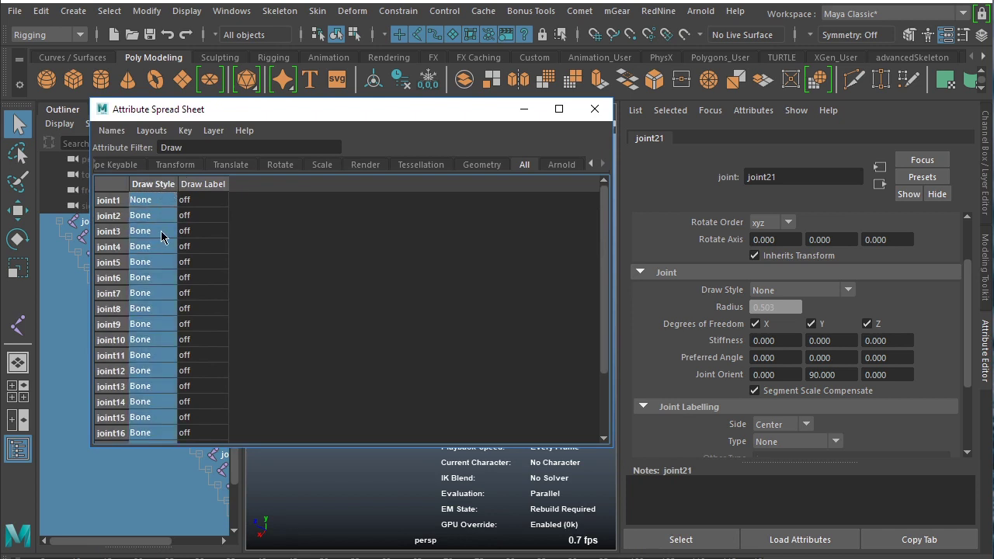
pyautogui.keyDown('ctrl'); pyautogui.click(152, 200); pyautogui.keyUp('ctrl')
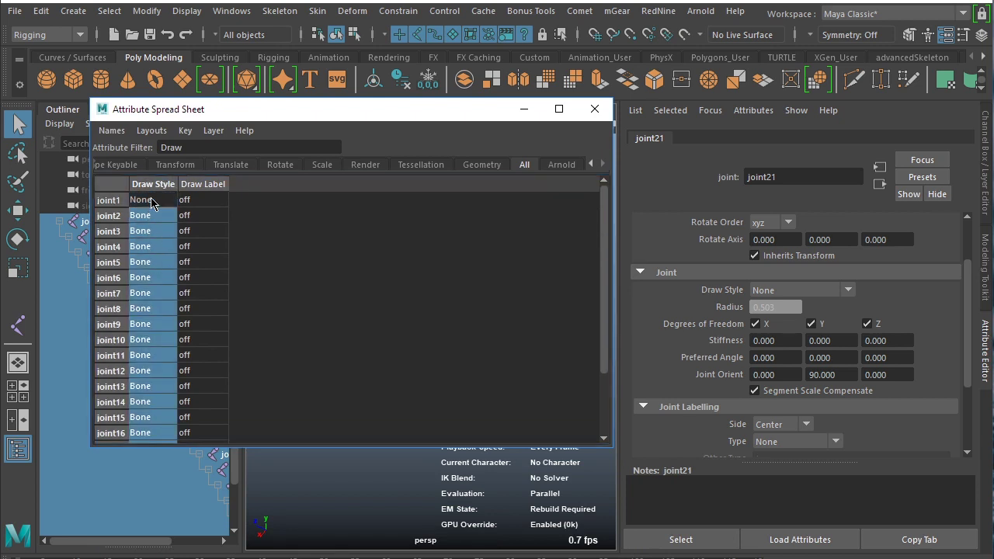
pyautogui.doubleClick(152, 200)
pyautogui.write('None')
pyautogui.press('Return')
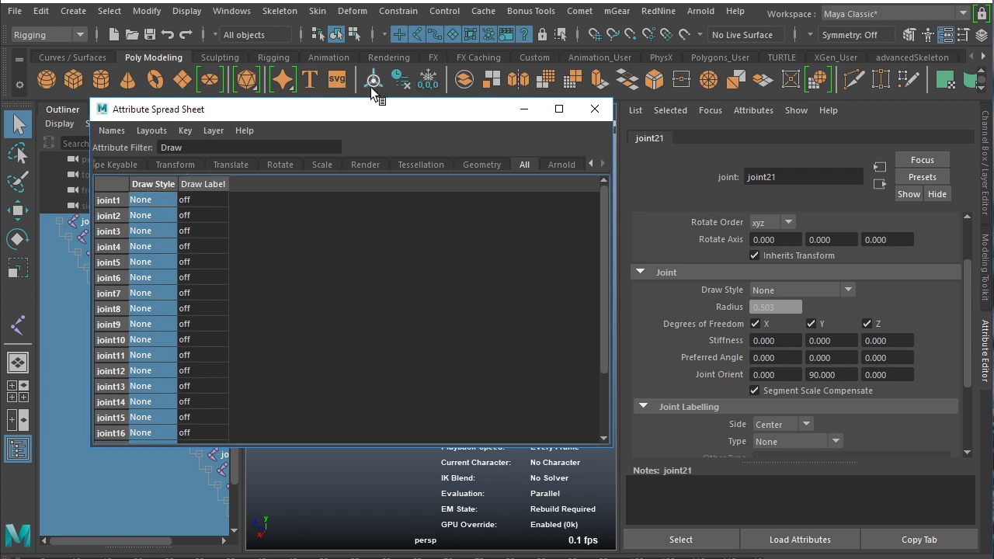
# Step: Return all joints' Draw Style to Bone, entering 0 for joint2 onward and Bone for joint1
pyautogui.moveTo(368, 102); pyautogui.dragTo(333, 165)
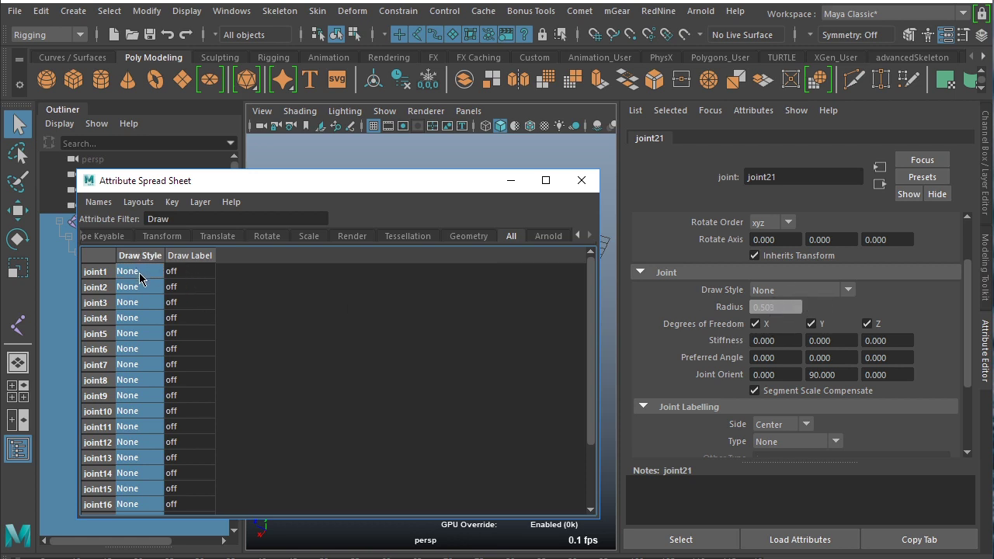
pyautogui.write('0')
pyautogui.press('Return')
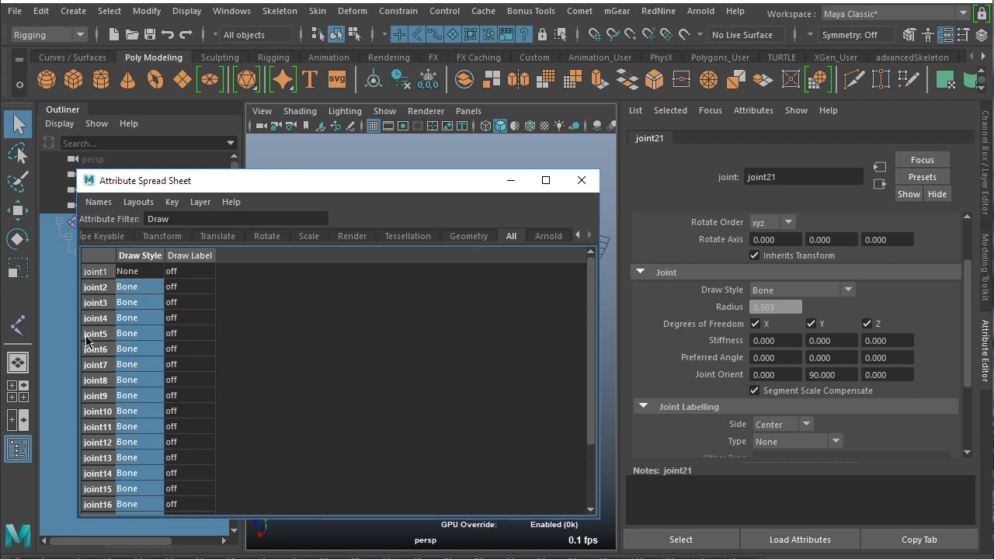
pyautogui.doubleClick(137, 270)
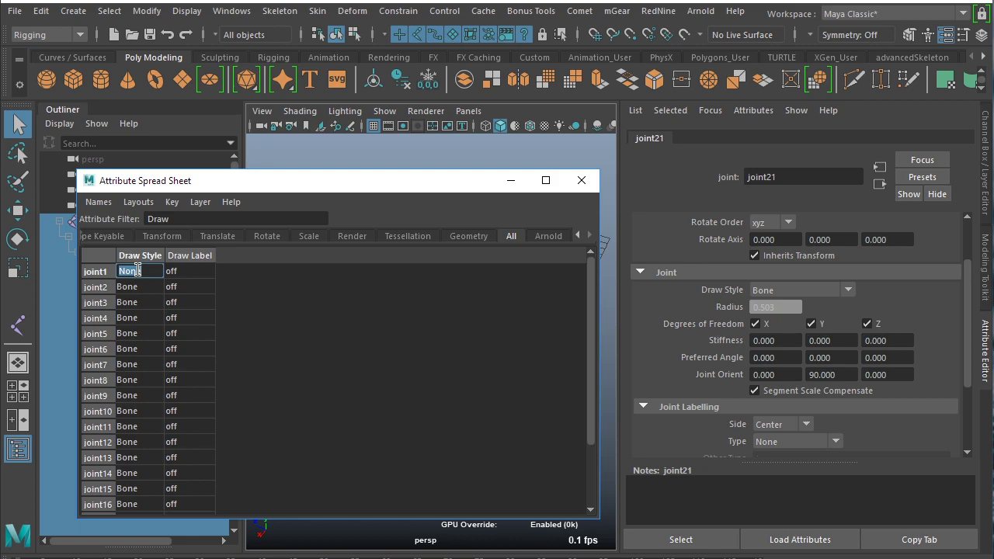
pyautogui.write('Bone')
pyautogui.press('Return')
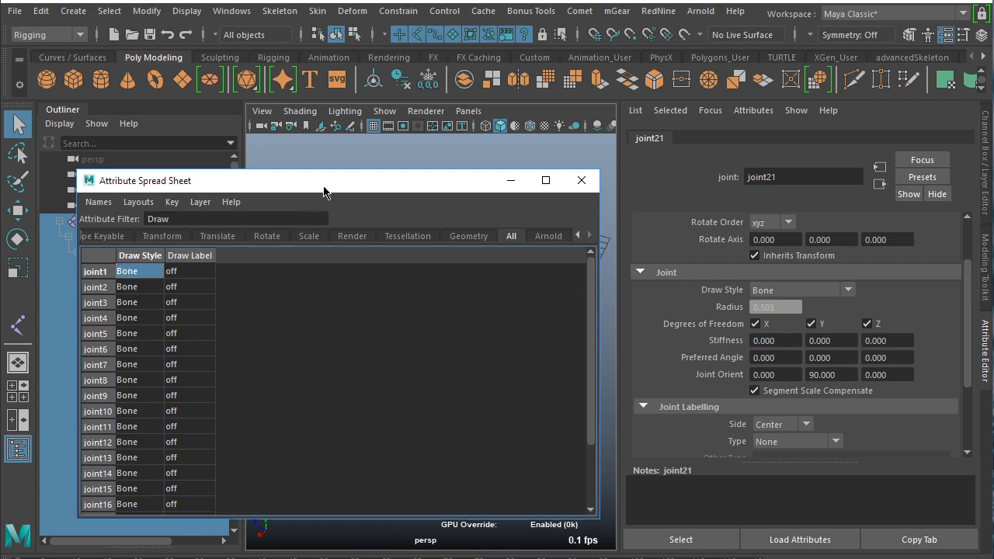
# Step: Move the Attribute Spread Sheet slightly and change its attribute filter to "order"
pyautogui.moveTo(324, 191); pyautogui.dragTo(357, 184)
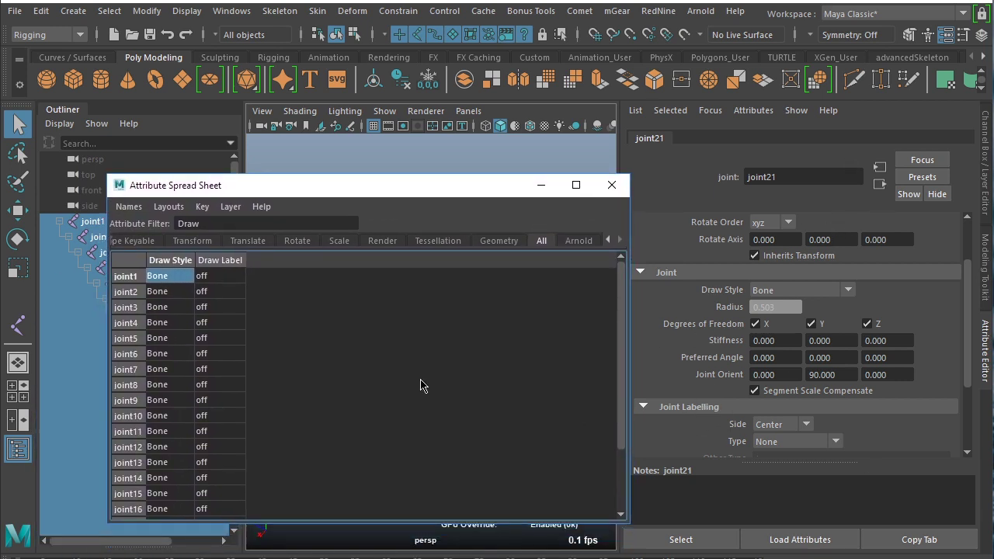
pyautogui.click(259, 224)
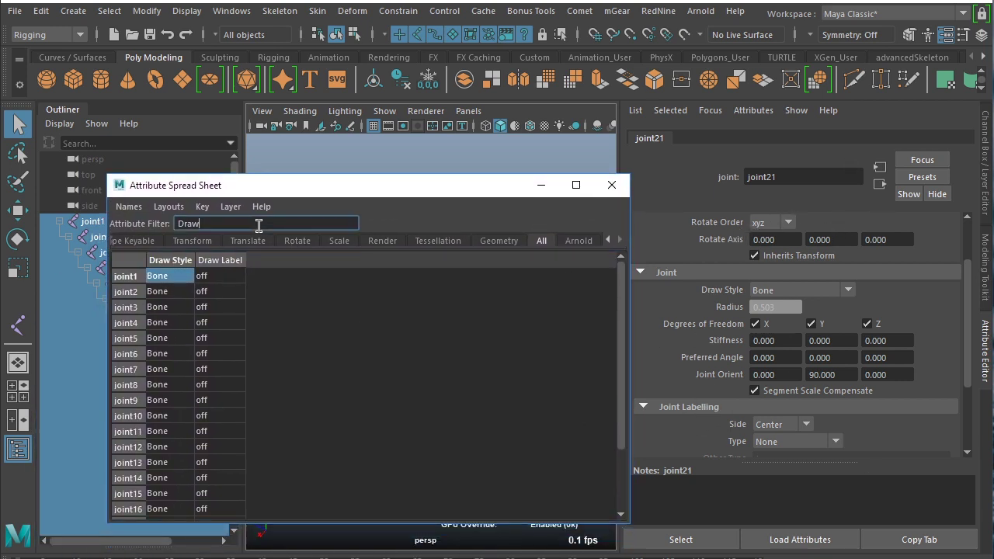
pyautogui.press('BackSpace')
pyautogui.press('BackSpace')
pyautogui.press('BackSpace')
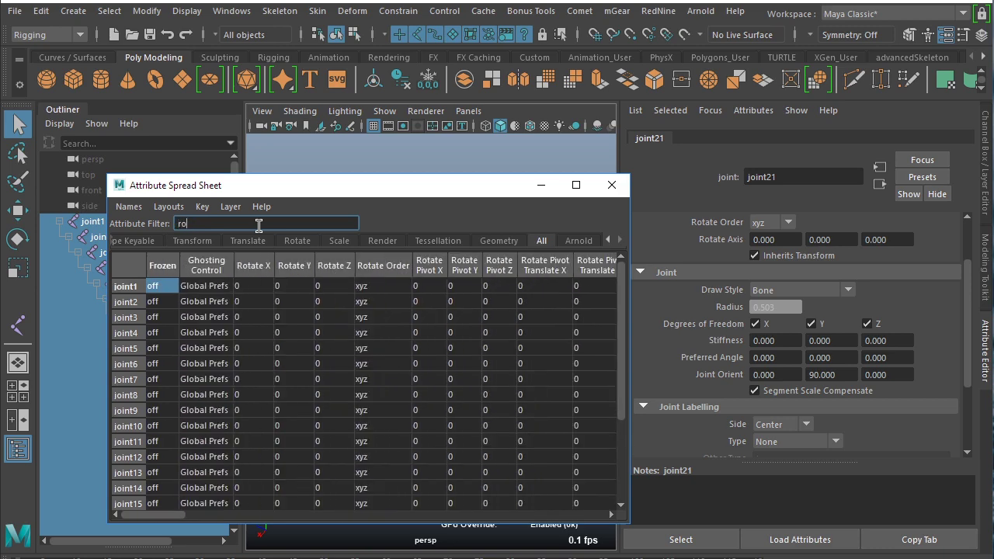
pyautogui.write('order')
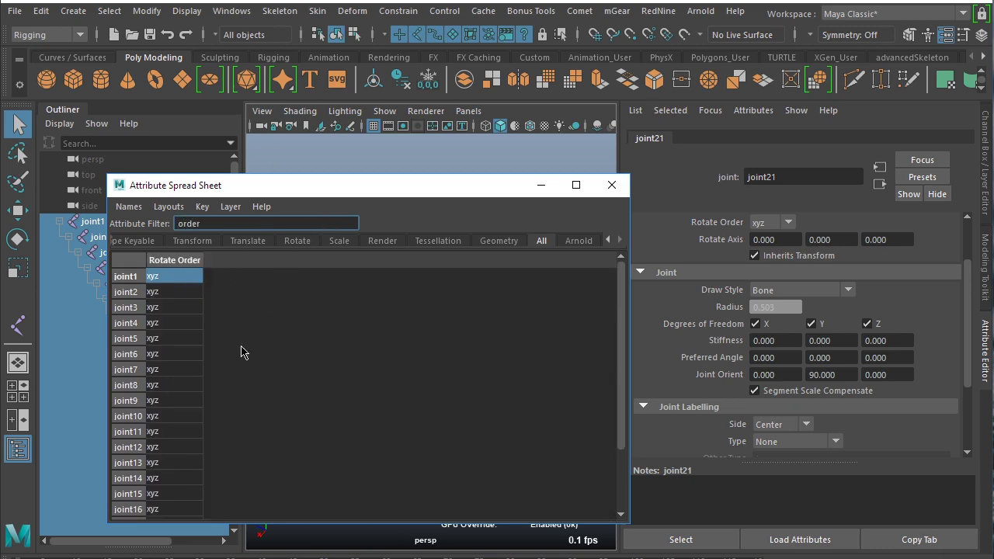
# Step: Set the whole Rotate Order column to zyx, entering zyx separately for joint1
pyautogui.click(184, 262)
pyautogui.click(172, 274)
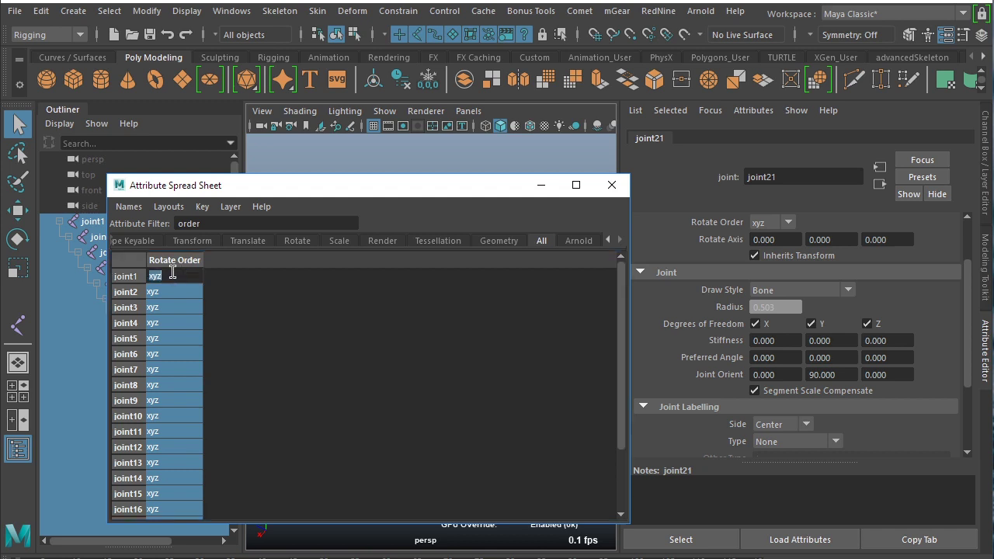
pyautogui.write('z')
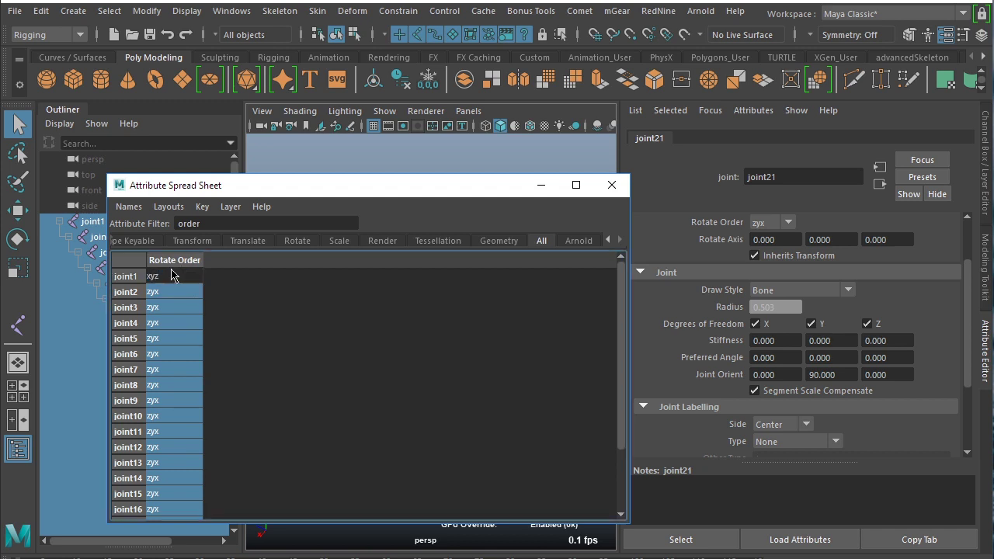
pyautogui.press('Return')
pyautogui.write('zyx')
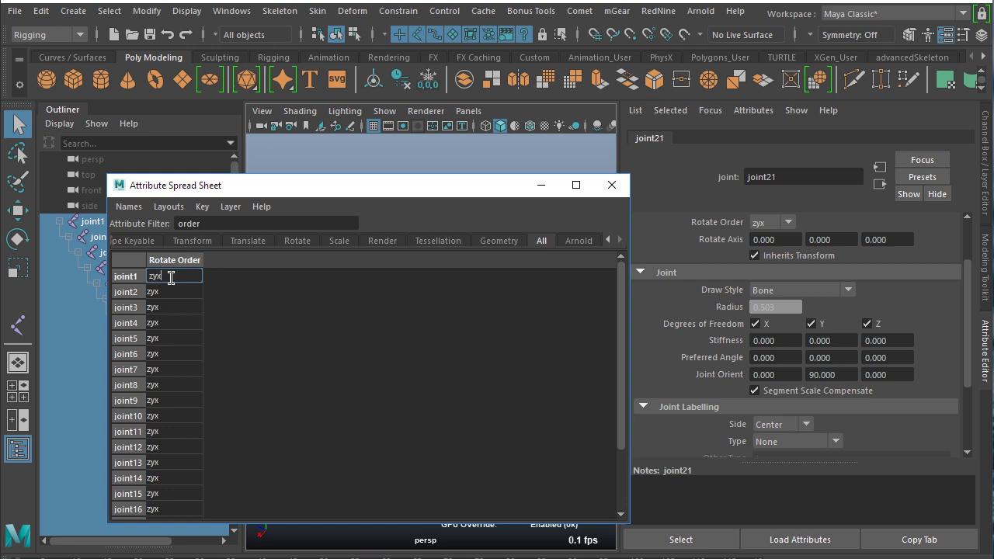
pyautogui.press('Return')
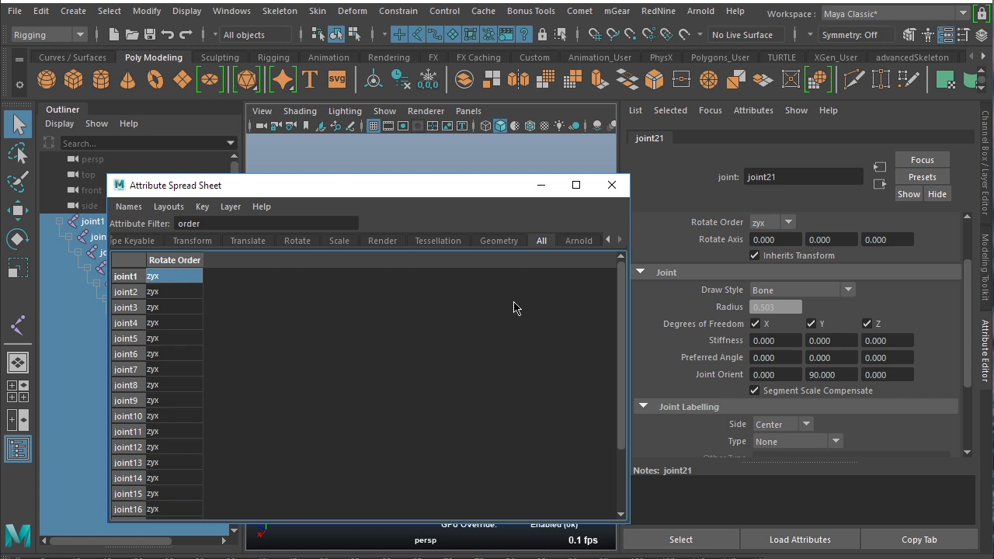
# Step: Filter the attributes by "seg" and select the Segment Scale Compensate column to inspect it for all joints
pyautogui.doubleClick(194, 224)
pyautogui.press('BackSpace')
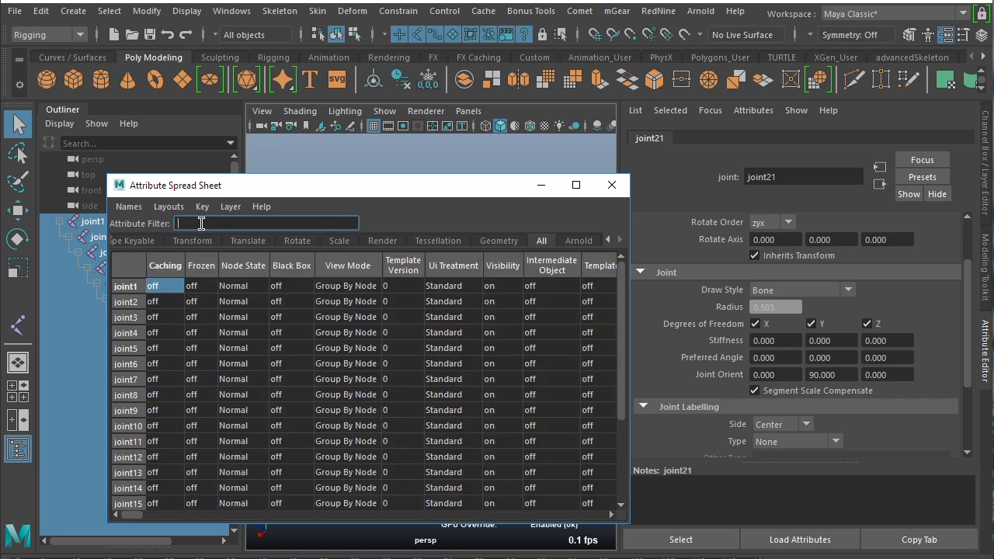
pyautogui.write('seg')
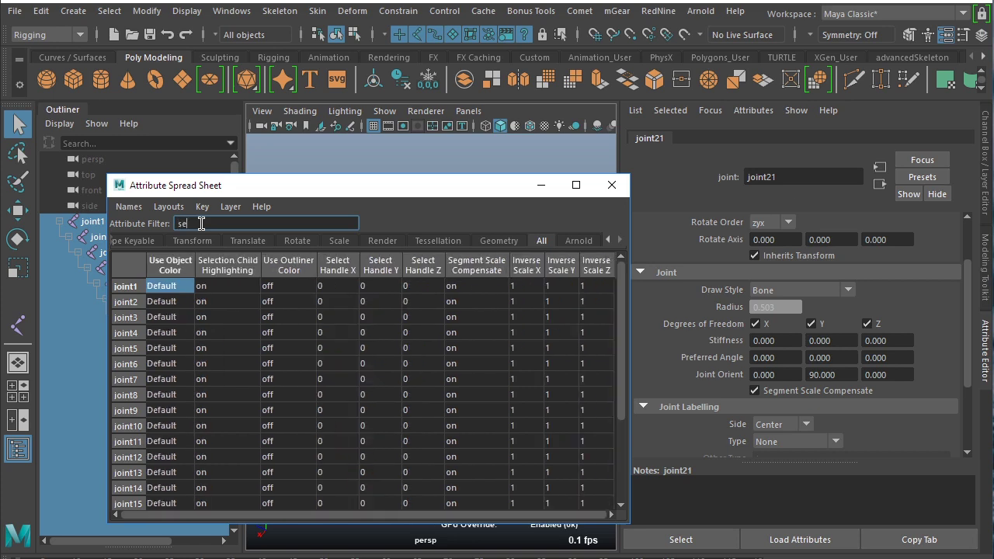
pyautogui.click(177, 267)
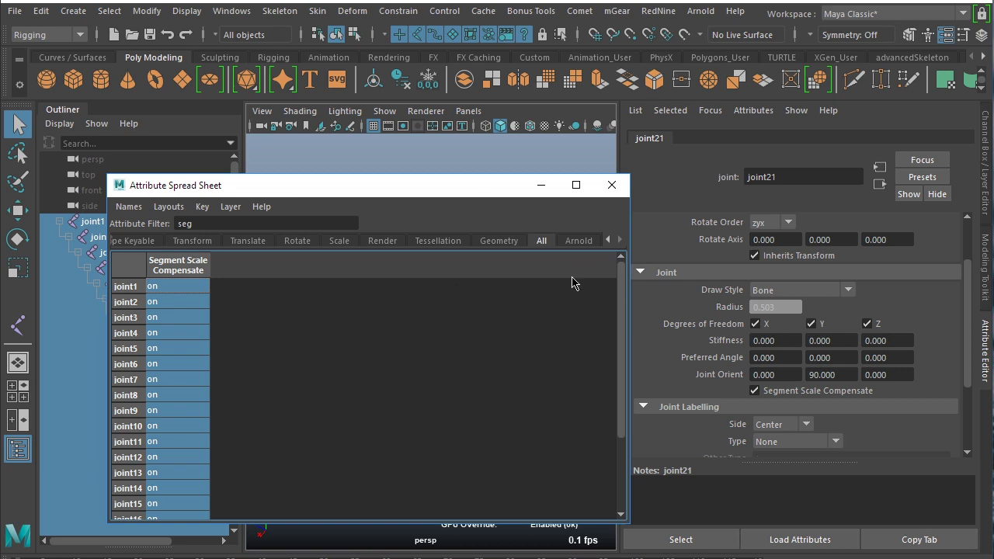
pyautogui.click(514, 243)
pyautogui.click(544, 242)
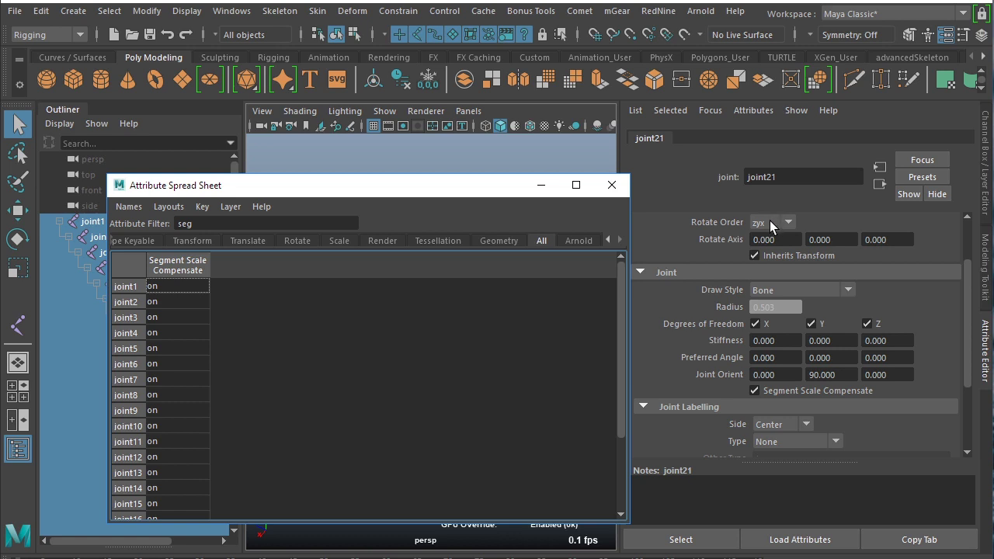
# Step: Expand joint21's Display and Drawing Overrides sections in the Attribute Editor to view its override settings
pyautogui.moveTo(967, 306); pyautogui.dragTo(964, 366)
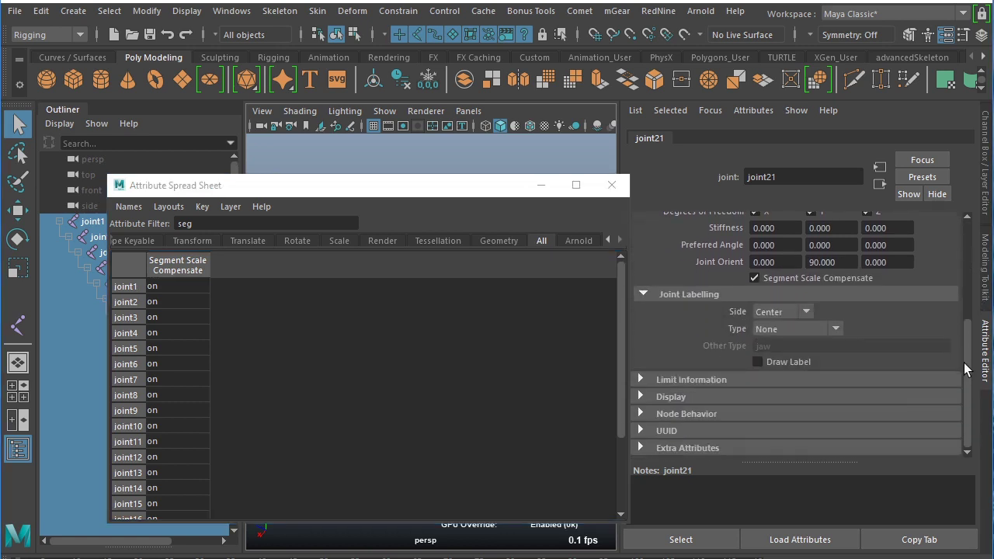
pyautogui.click(655, 399)
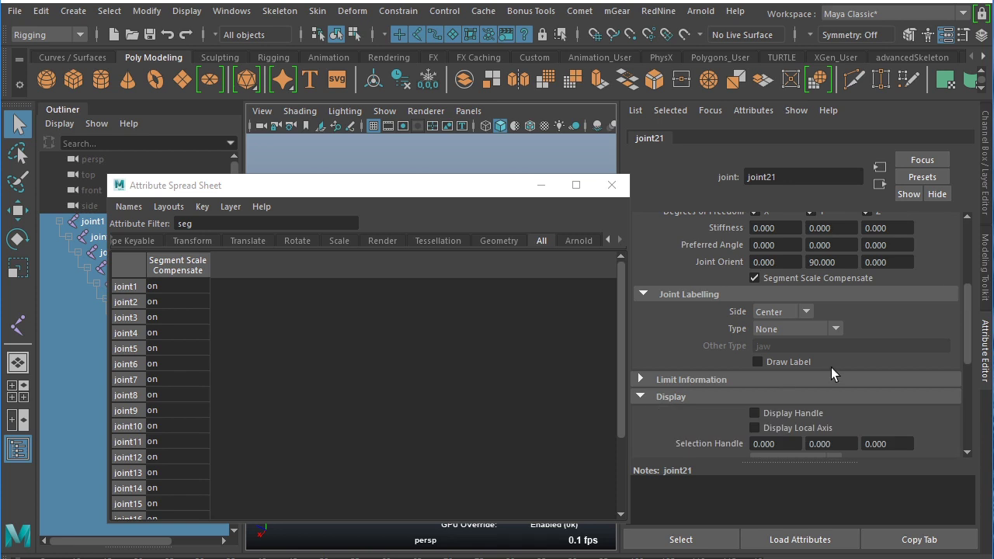
pyautogui.scroll(-5, 832, 367)
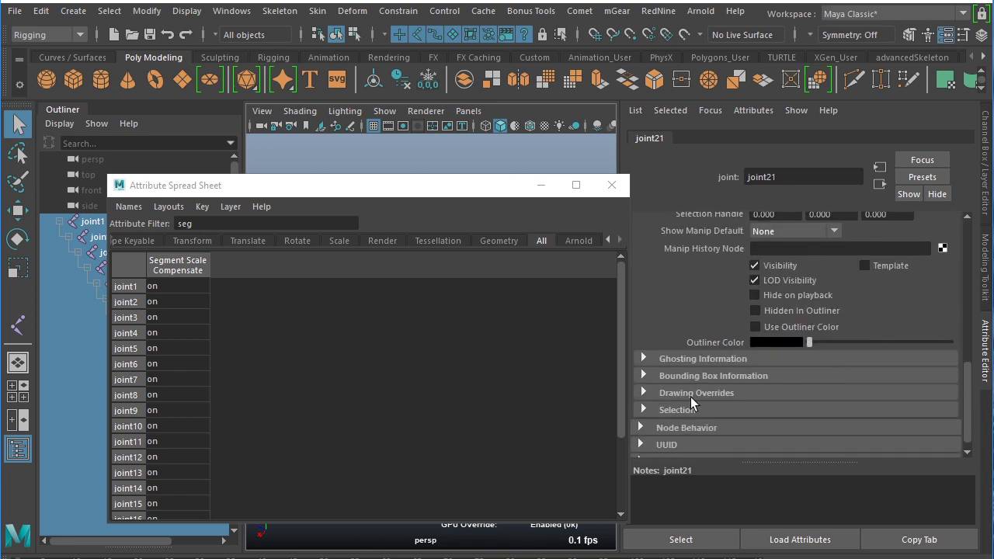
pyautogui.click(691, 394)
pyautogui.scroll(-2, 690, 396)
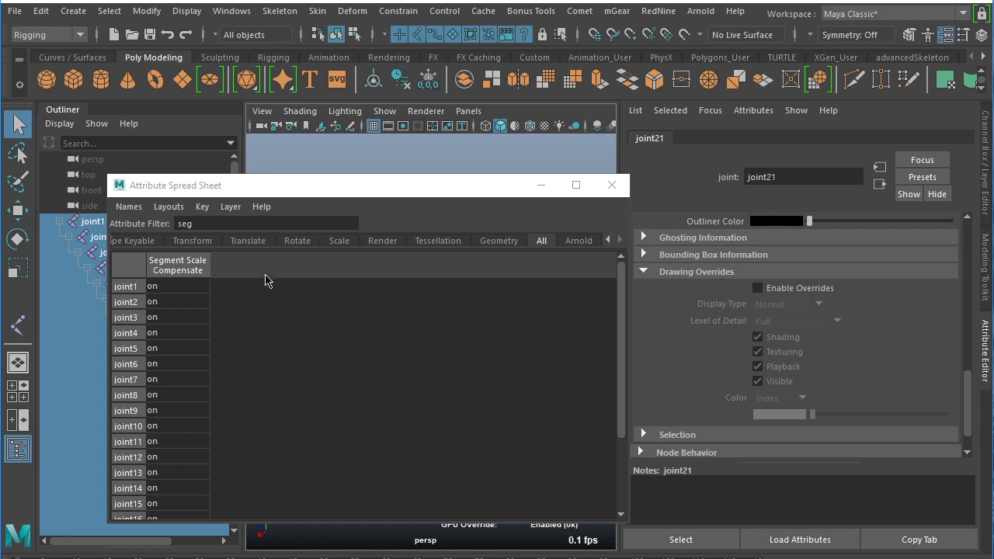
# Step: Try to find the drawing override attributes in the spread sheet by filtering for "Draw"
pyautogui.doubleClick(294, 219)
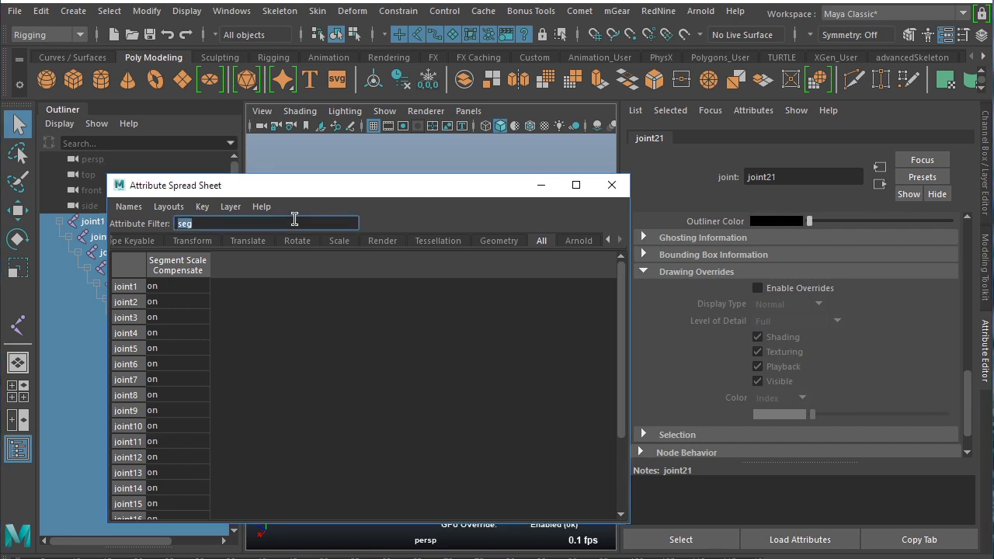
pyautogui.write('draw')
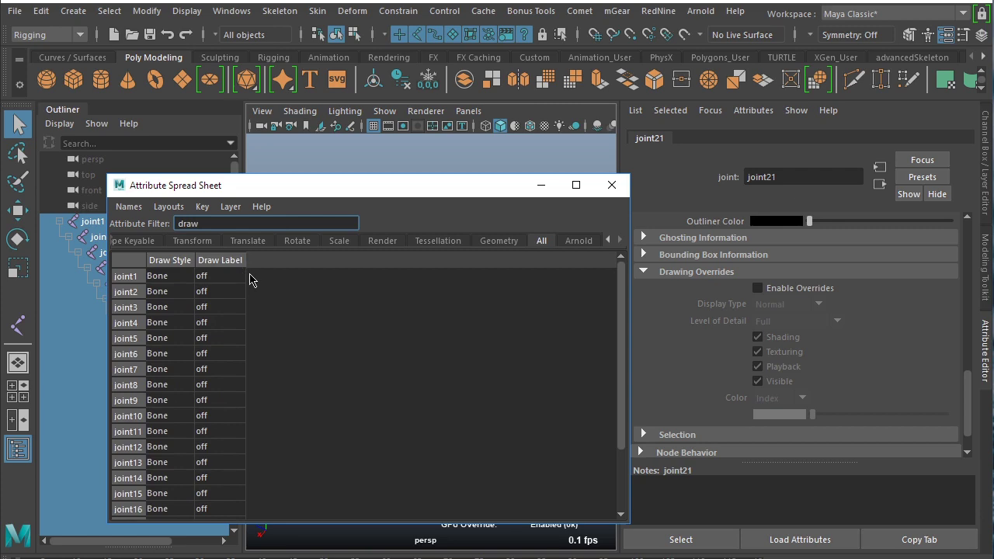
pyautogui.press('BackSpace')
pyautogui.press('BackSpace')
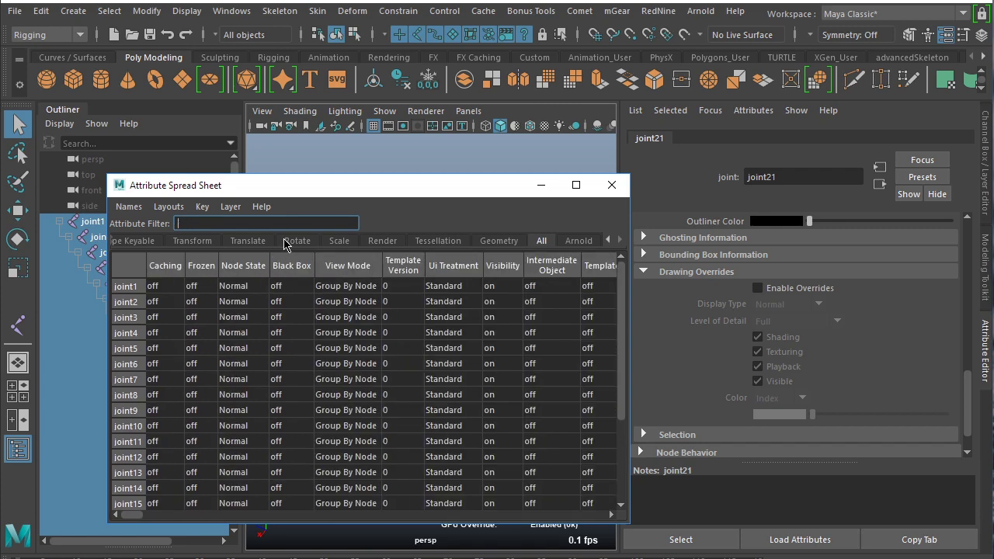
pyautogui.write('Drw')
pyautogui.write('a')
pyautogui.press('BackSpace')
pyautogui.press('BackSpace')
pyautogui.press('BackSpace')
pyautogui.press('BackSpace')
pyautogui.write('Draw')
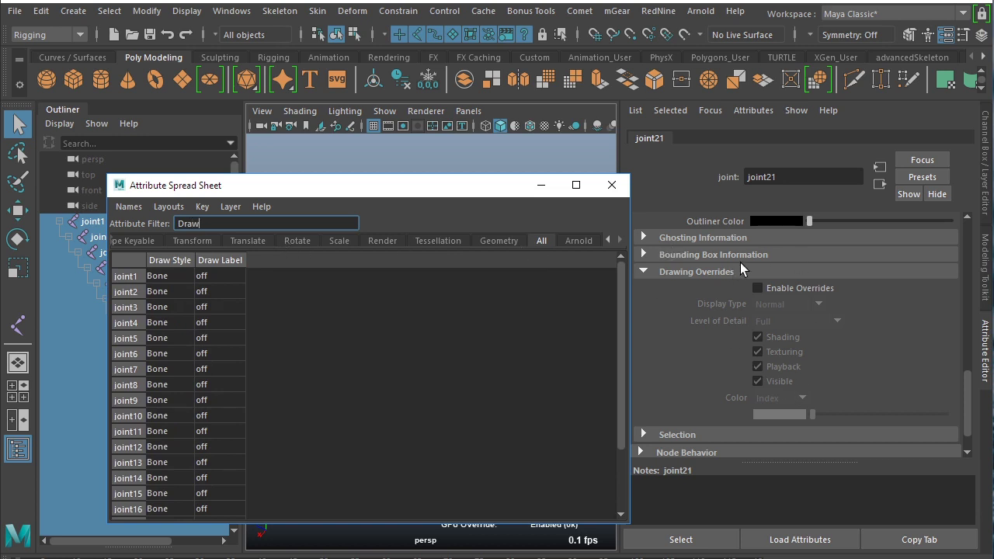
pyautogui.write('=')
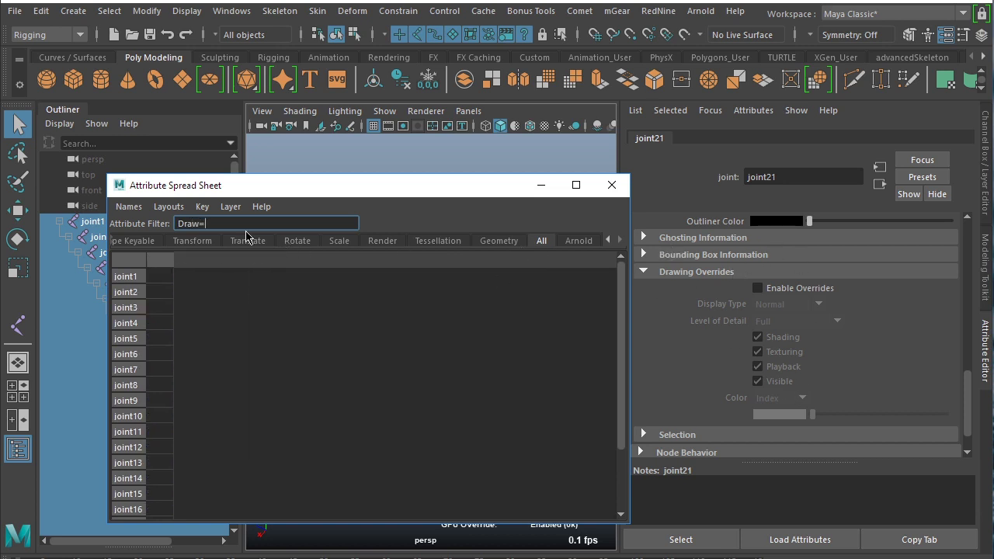
# Step: Change the attribute filter to "over" to list the joints' override attributes
pyautogui.press('BackSpace')
pyautogui.press('BackSpace')
pyautogui.press('BackSpace')
pyautogui.press('BackSpace')
pyautogui.press('BackSpace')
pyautogui.write('over')
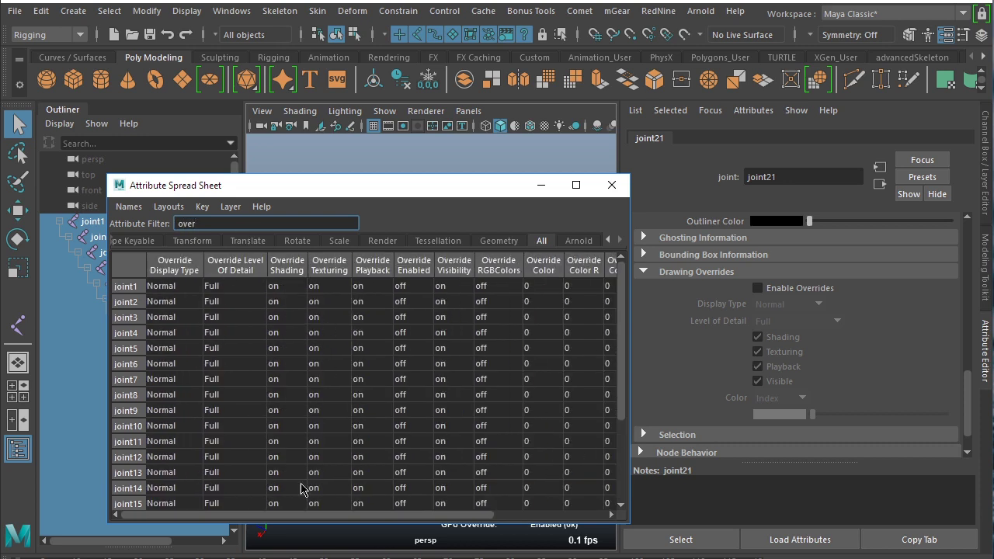
# Step: Set the whole Override Enabled column to on for the joints and widen that column
pyautogui.moveTo(192, 518)
pyautogui.mouseDown()
pyautogui.moveTo(365, 514)
pyautogui.moveTo(129, 505)
pyautogui.mouseUp()
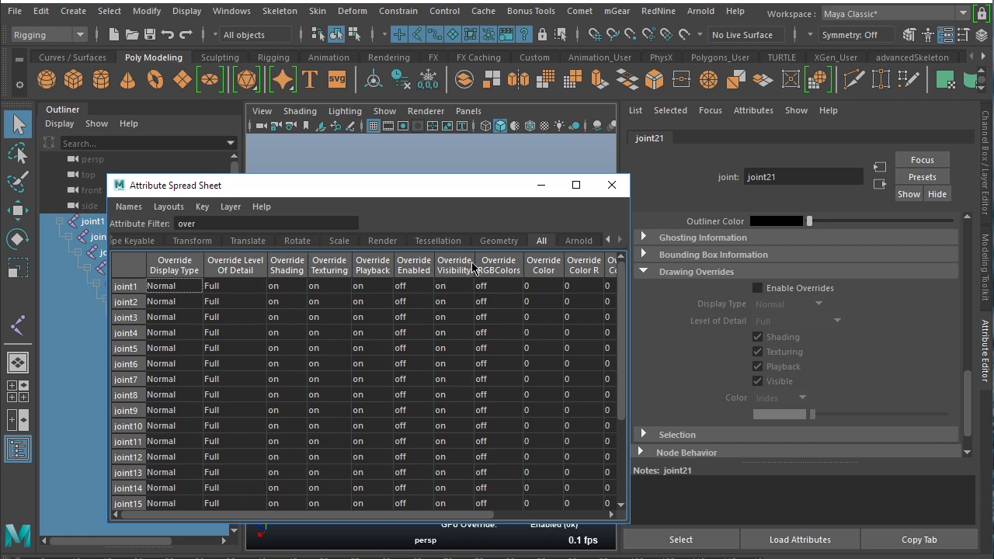
pyautogui.click(420, 270)
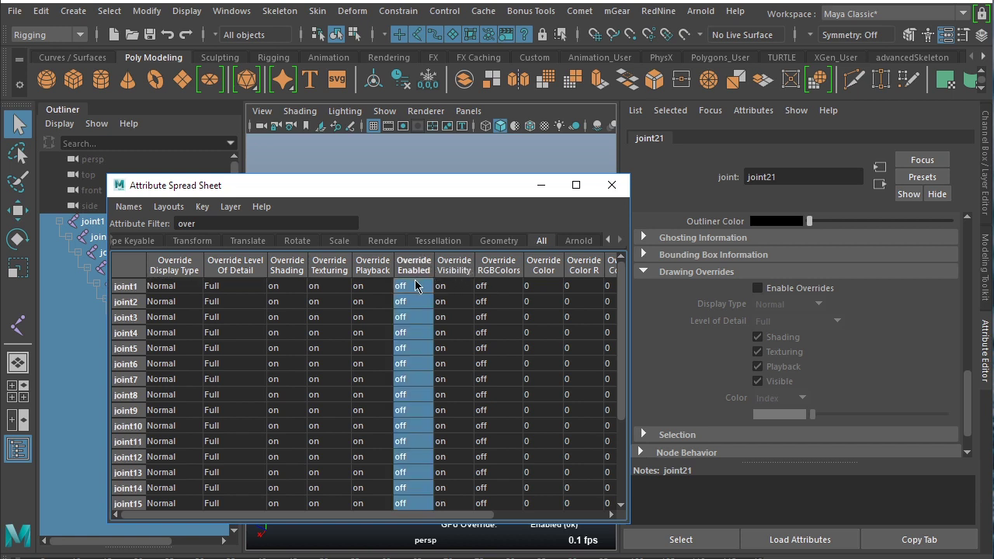
pyautogui.doubleClick(415, 285)
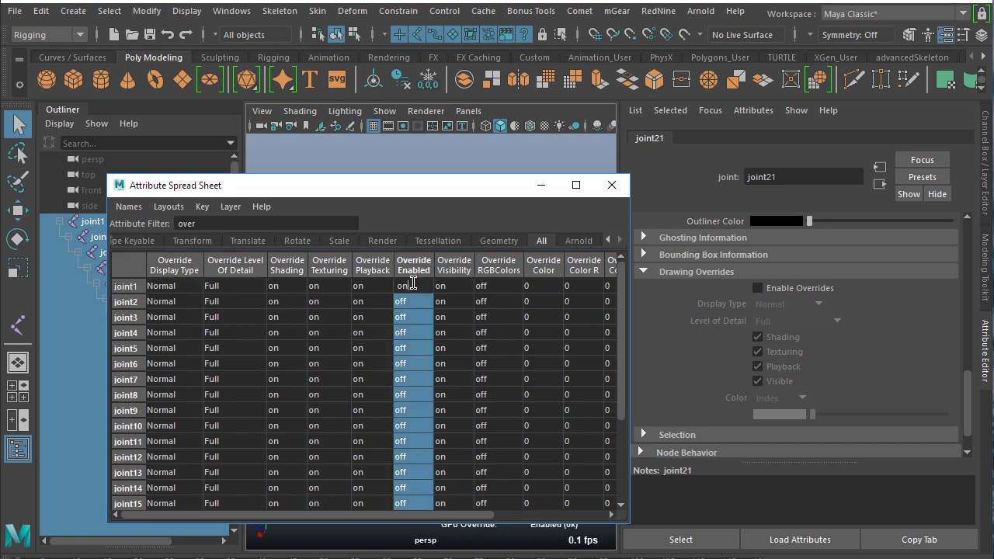
pyautogui.write('on')
pyautogui.press('Return')
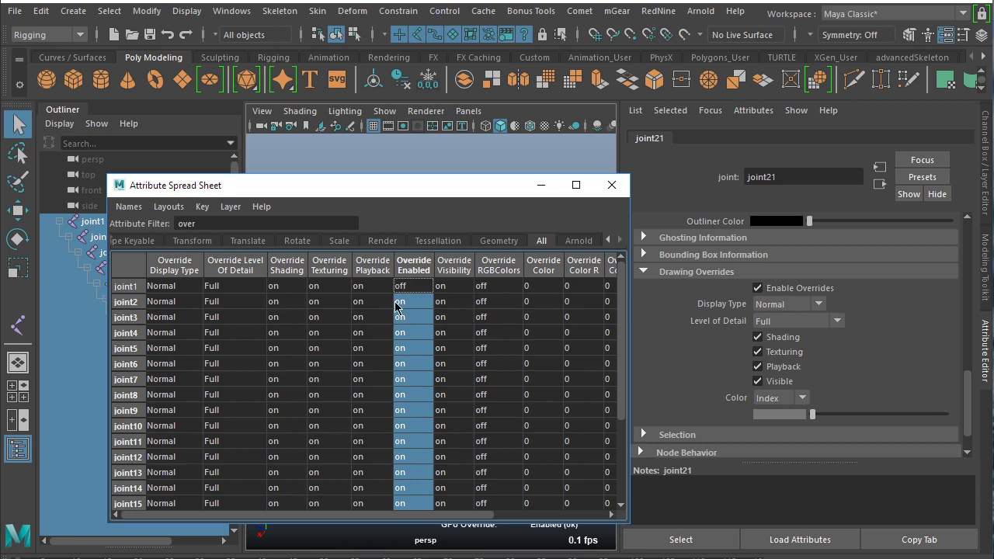
pyautogui.moveTo(432, 265); pyautogui.dragTo(466, 265)
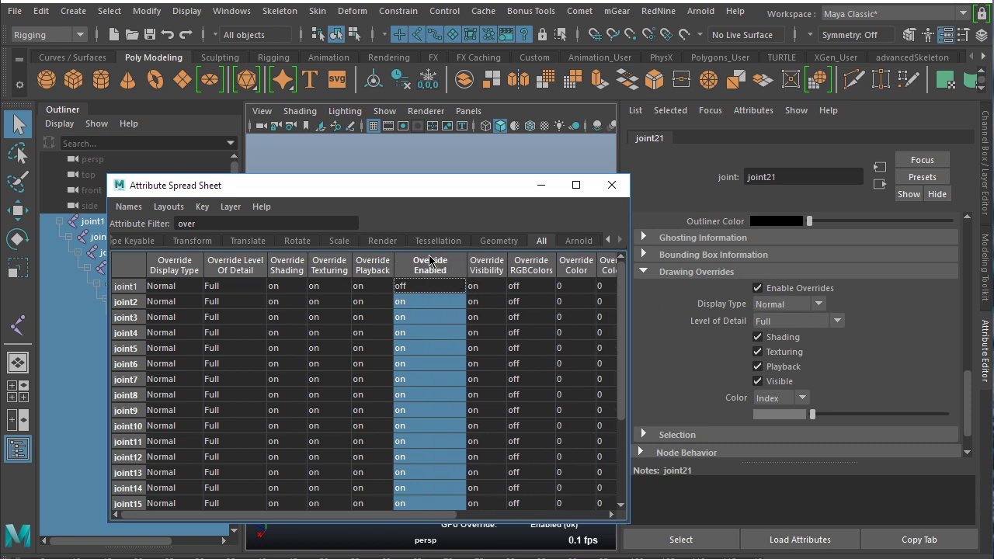